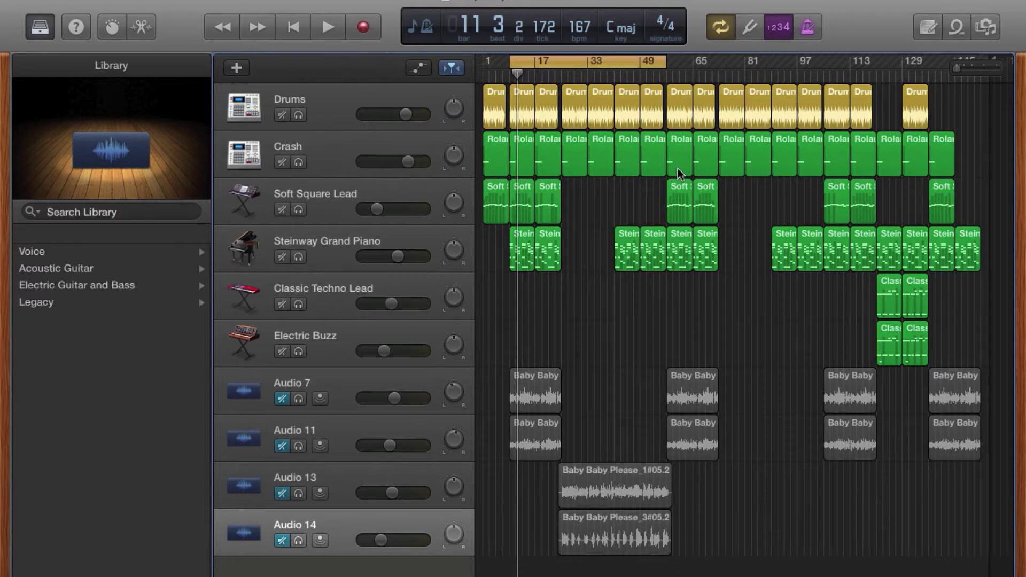
Step: Play the instrumental from around bar 11 to hear the section leading up to bar 17, and stop playback
key("space")
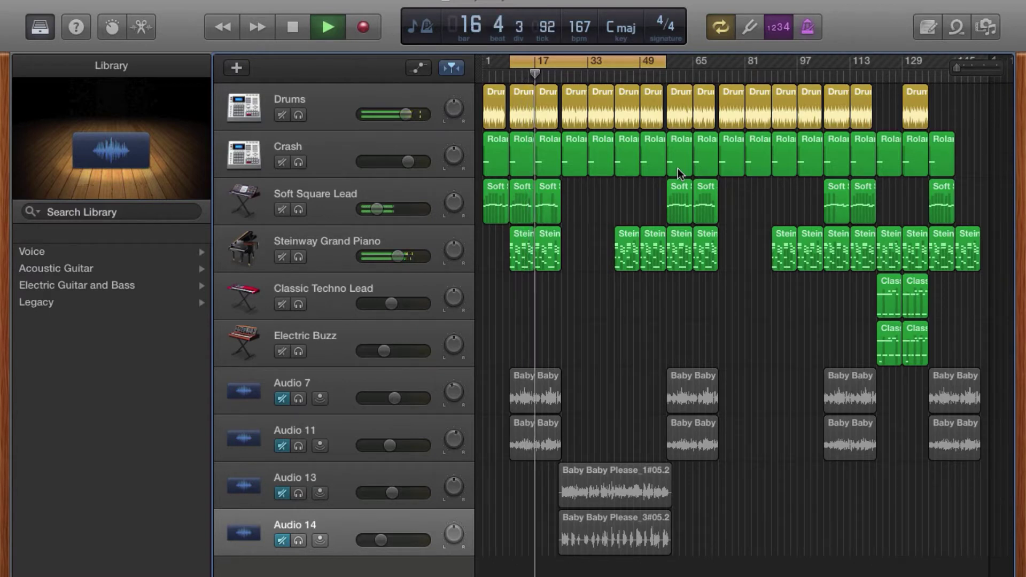
key("space")
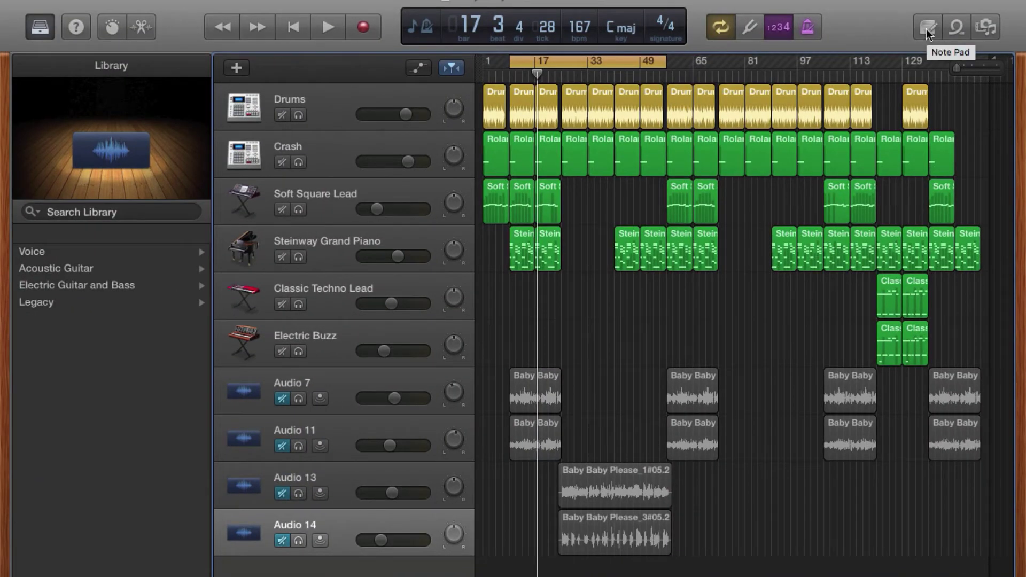
Step: Open the project's Note Pad, bring up its font settings to view the options, and close them
left_click(928, 29)
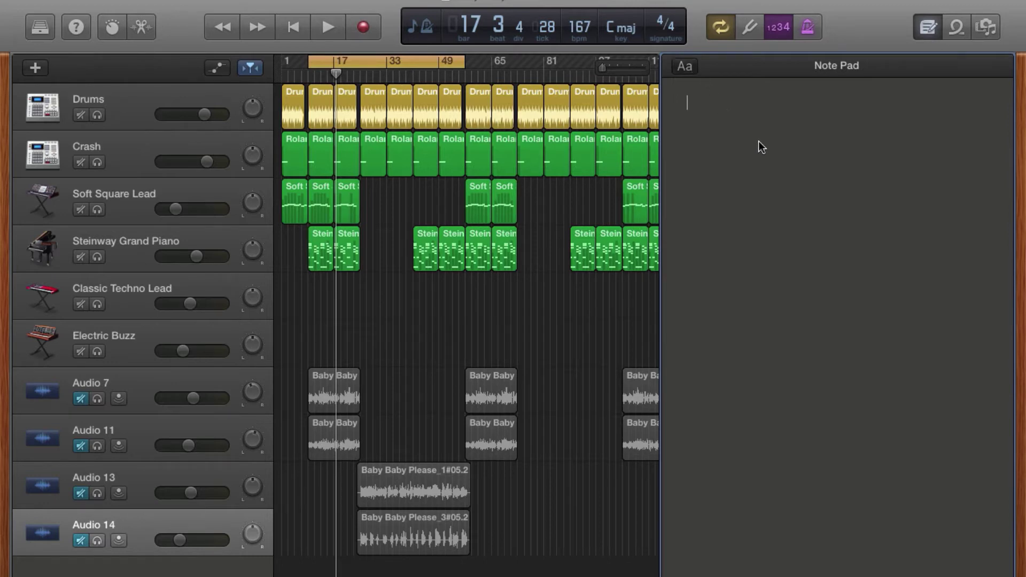
left_click(685, 66)
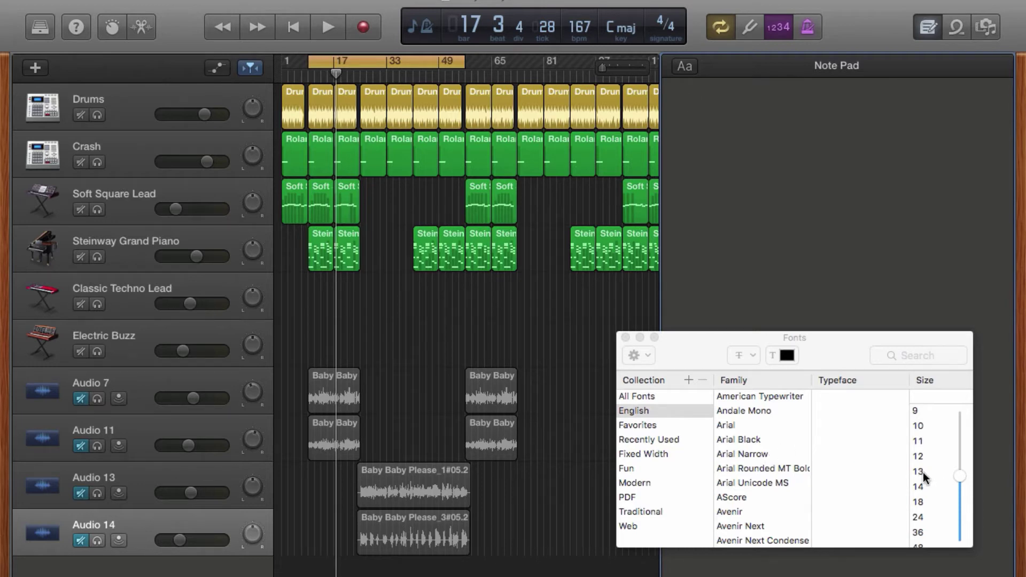
left_click(626, 338)
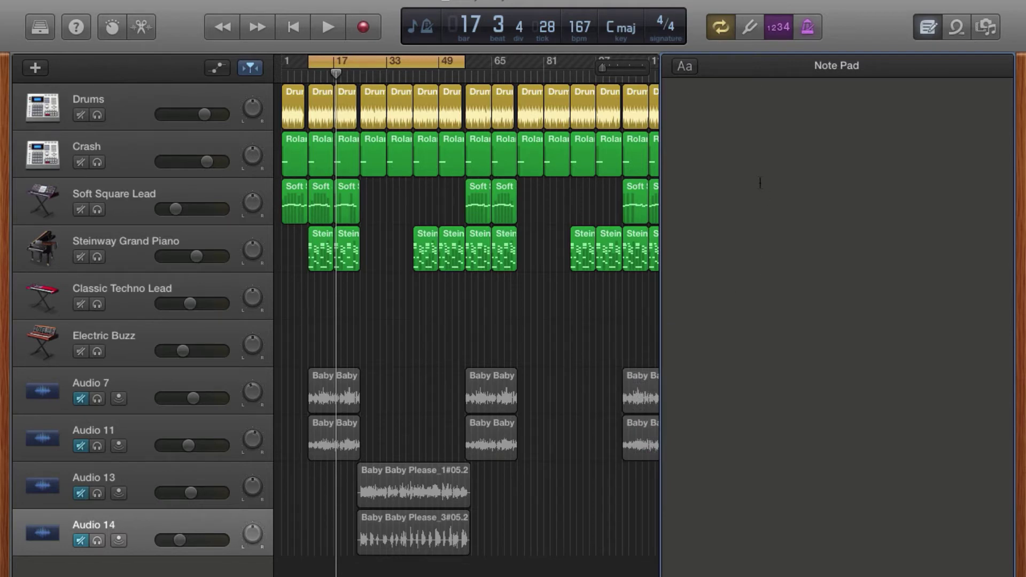
Step: Lay out a lyric template in the Note Pad: four groups of four dash-only lines separated by blank lines, with the cursor on the first line
type("- -")
key("Return")
type("-")
key("Return")
type("-")
key("Return")
key("Return")
type("-")
key("Return")
type("-")
key("Return")
type("-")
key("Return")
type("-")
key("Return")
key("Return")
type("-")
key("Return")
type("-")
key("Return")
type("-")
key("BackSpace")
type("-")
key("Return")
type("-")
key("Return")
key("Return")
type("-")
key("Return")
type("-")
key("Return")
type("-")
key("Return")
type("-")
key("Return")
key("Return")
key("Return")
left_click(706, 108)
Step: Play the song through the section around bars 30 to 31 and stop playback
key("space")
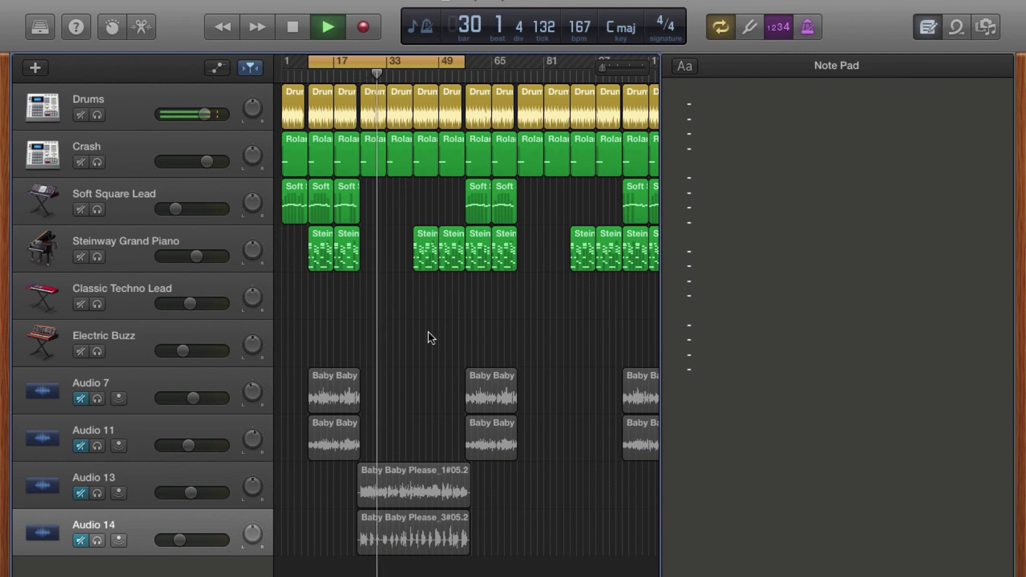
key("space")
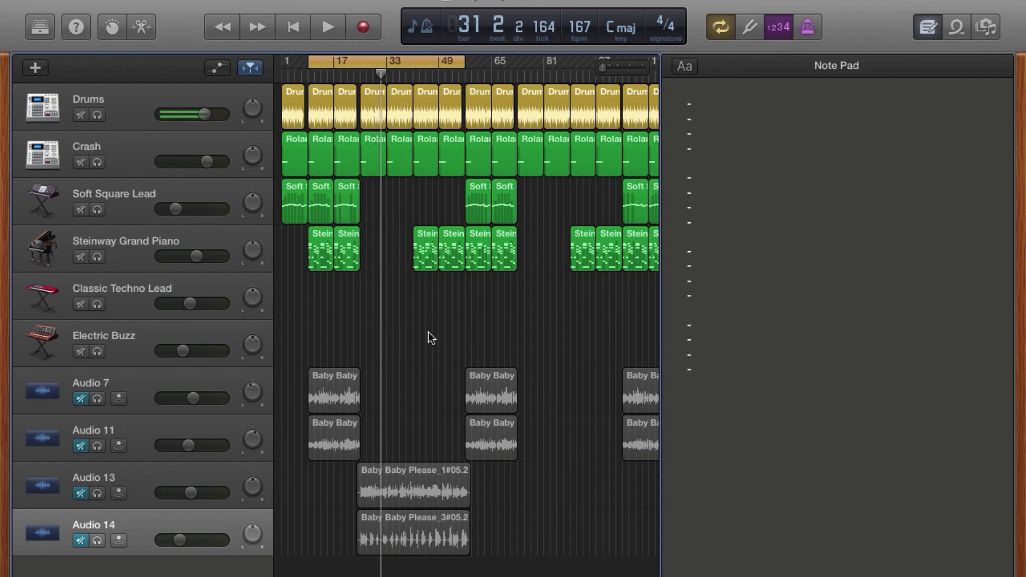